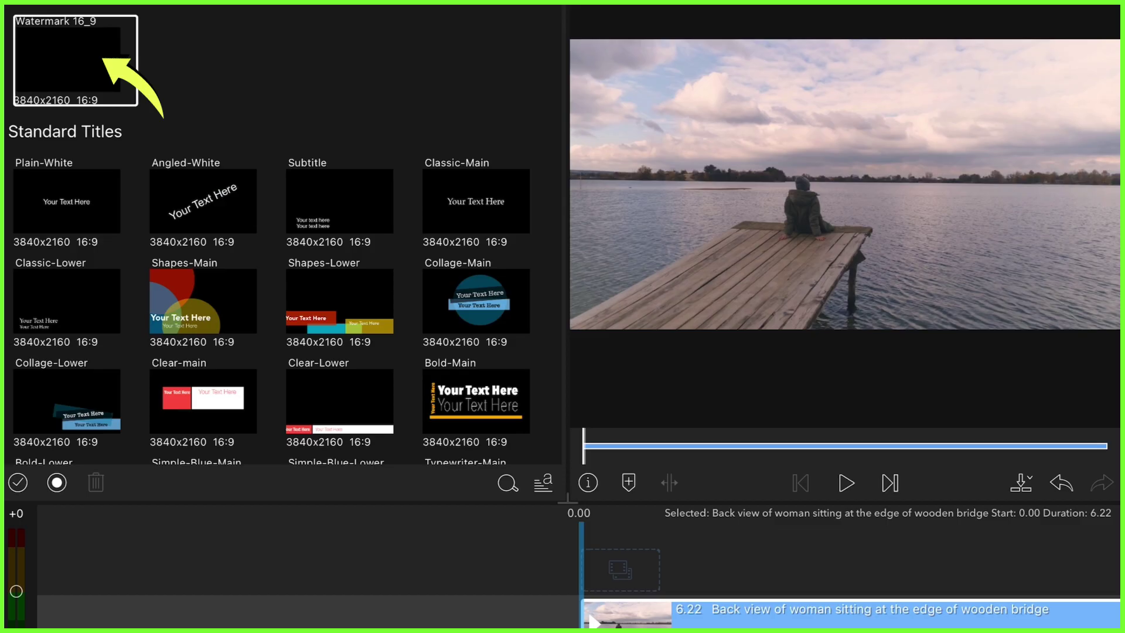
# Place the Watermark 16_9 title on the timeline above the lakeside video clip.
pyautogui.moveTo(75, 58); pyautogui.dragTo(351, 207)
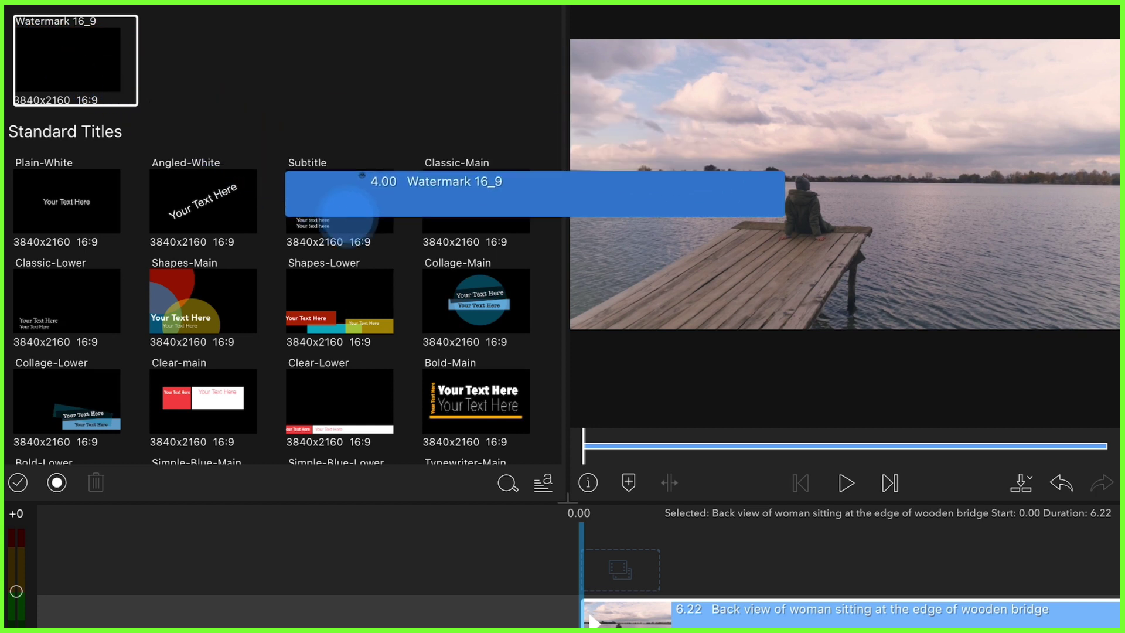
pyautogui.moveTo(352, 207); pyautogui.dragTo(633, 549)
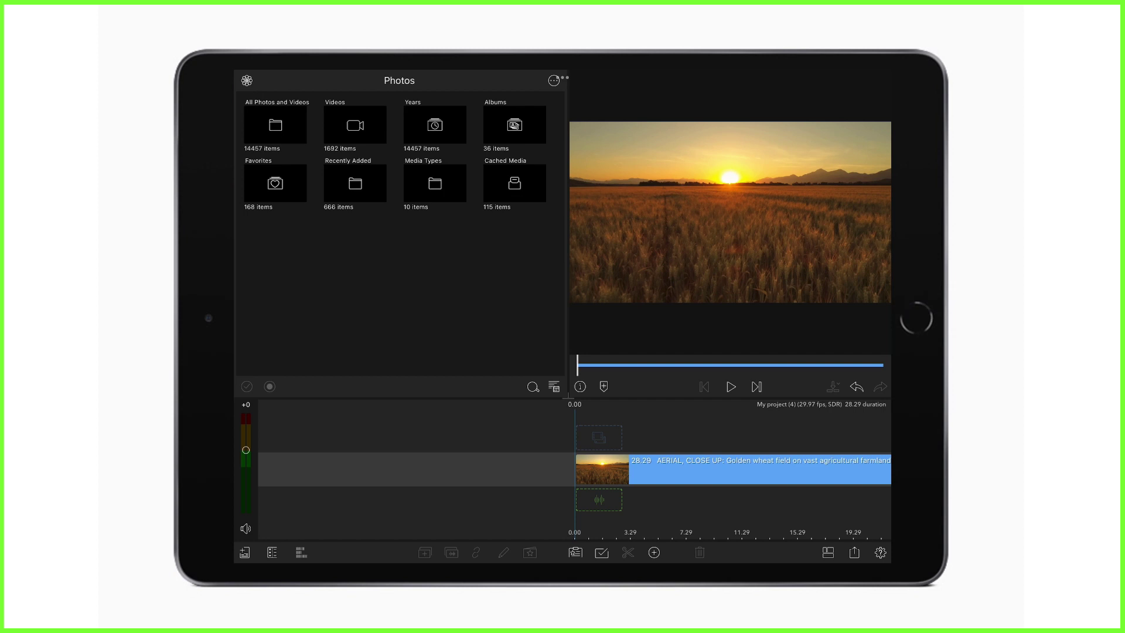
# Add a Main Title clip over the wheat field video and open it in the Title Editor.
pyautogui.click(653, 551)
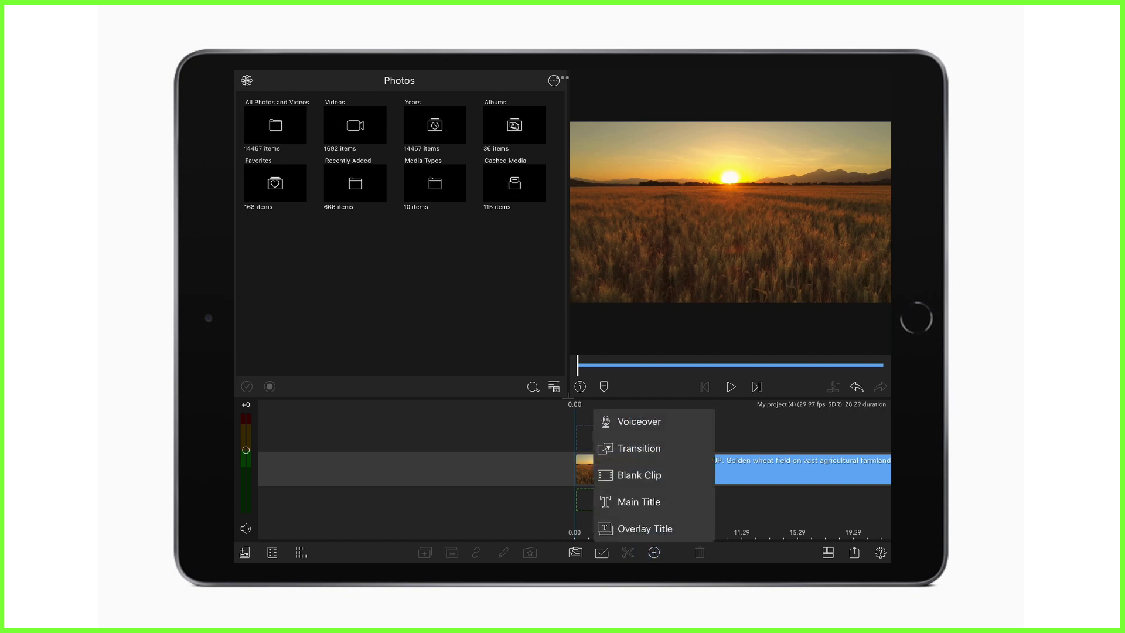
pyautogui.click(639, 501)
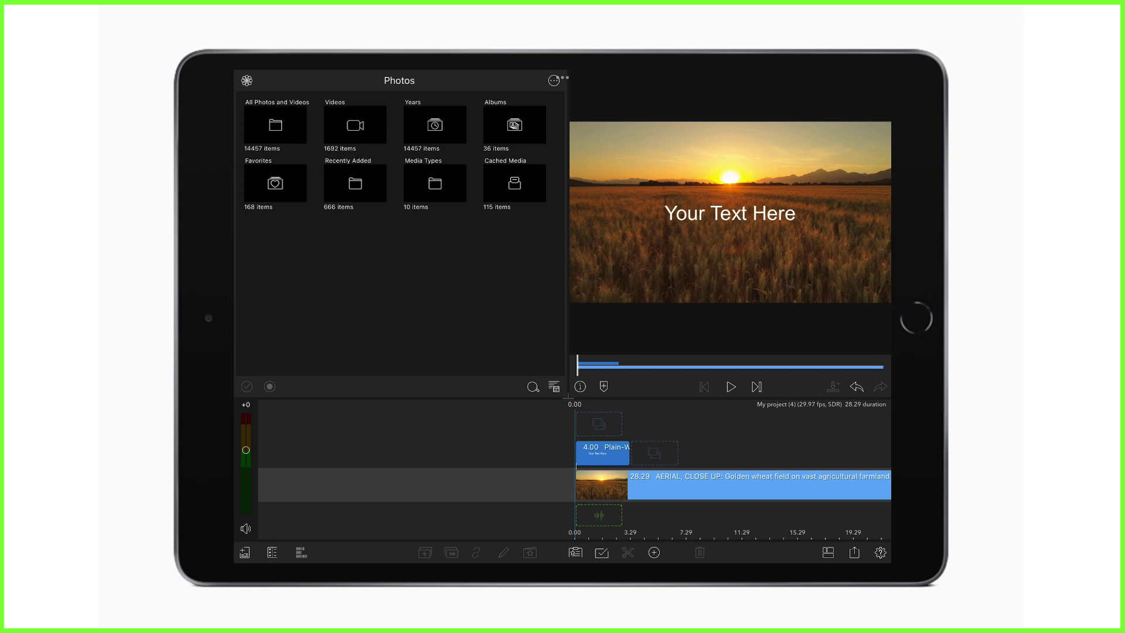
pyautogui.doubleClick(603, 450)
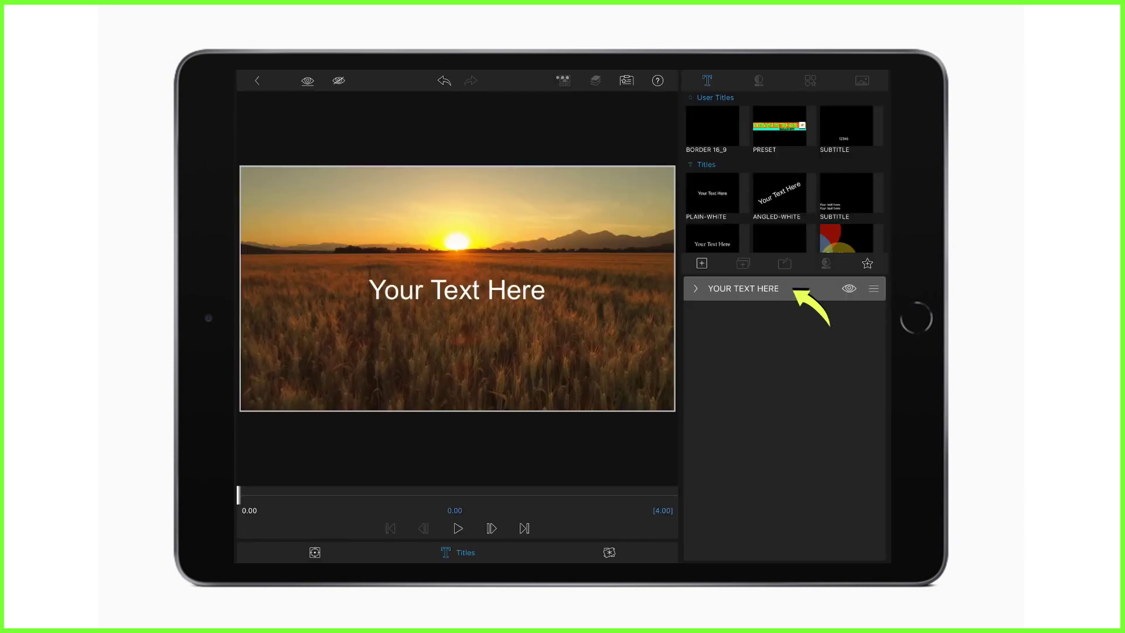
# Swap the title's text layer for an image layer holding the imported City Cowgirl logo.
pyautogui.click(743, 289)
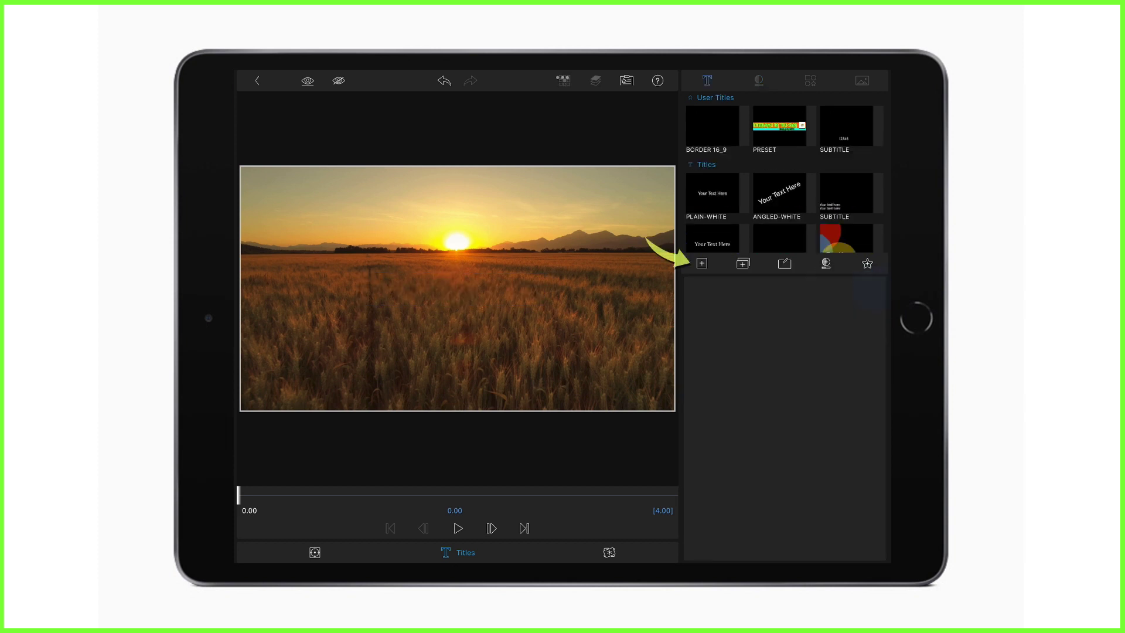
pyautogui.click(701, 263)
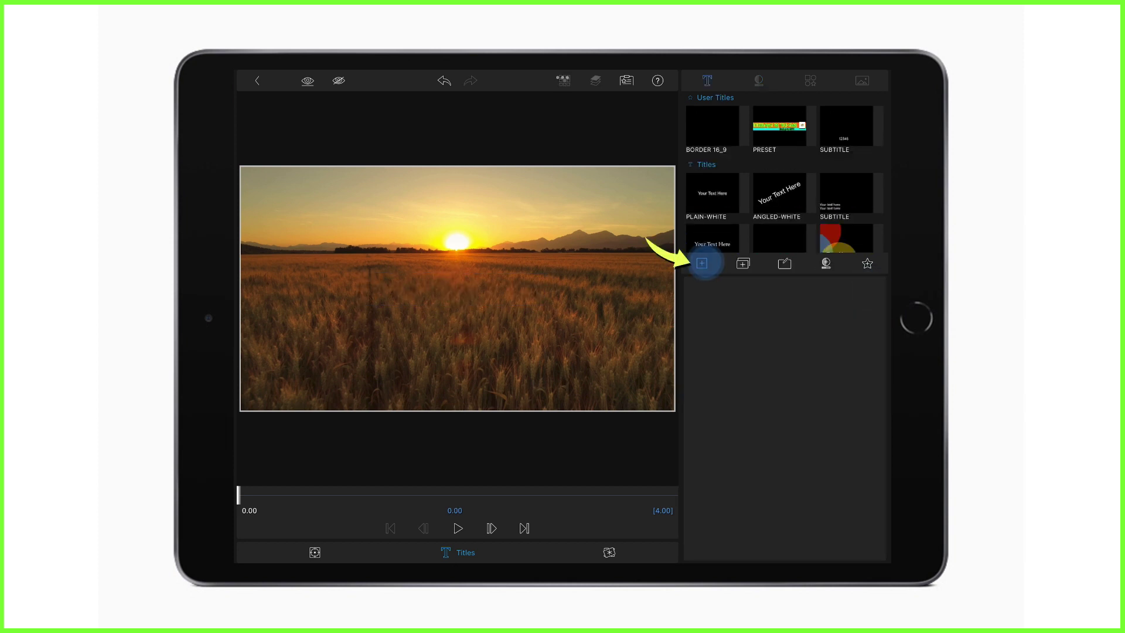
pyautogui.click(731, 288)
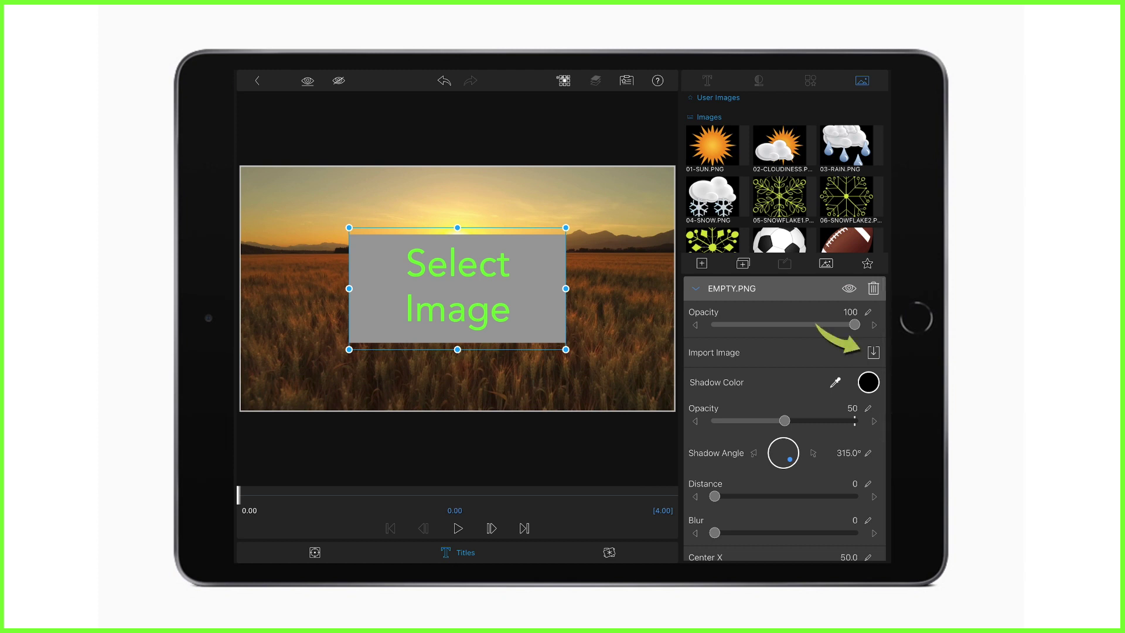
pyautogui.click(873, 353)
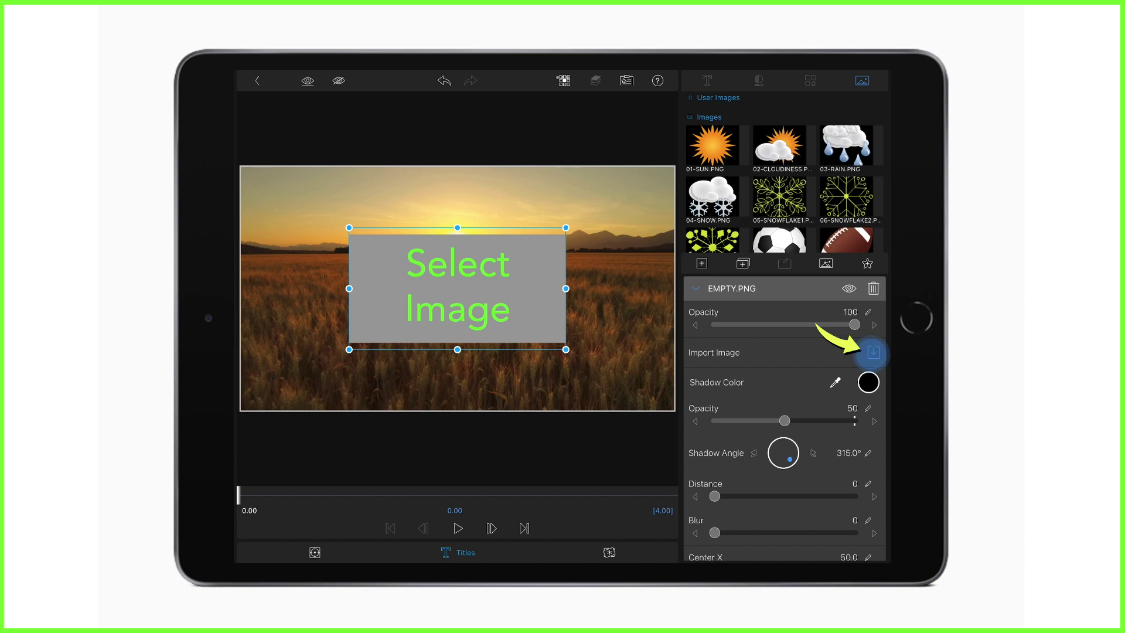
pyautogui.click(591, 224)
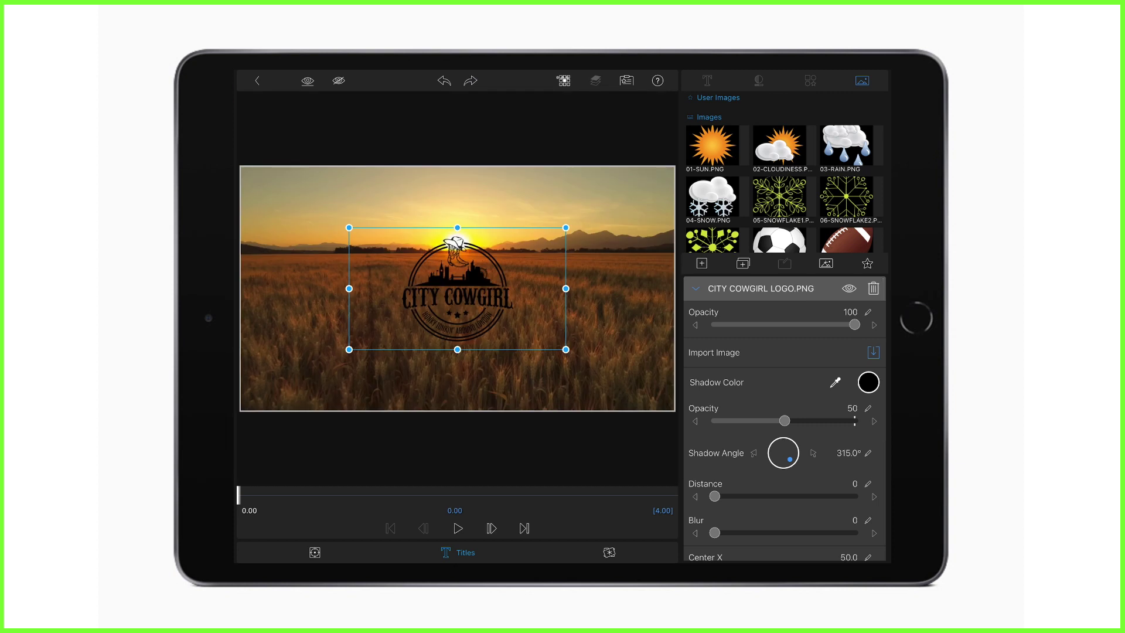
# Shrink the logo into the top-right corner, then nudge it slightly right and up.
pyautogui.moveTo(457, 290); pyautogui.dragTo(630, 188)
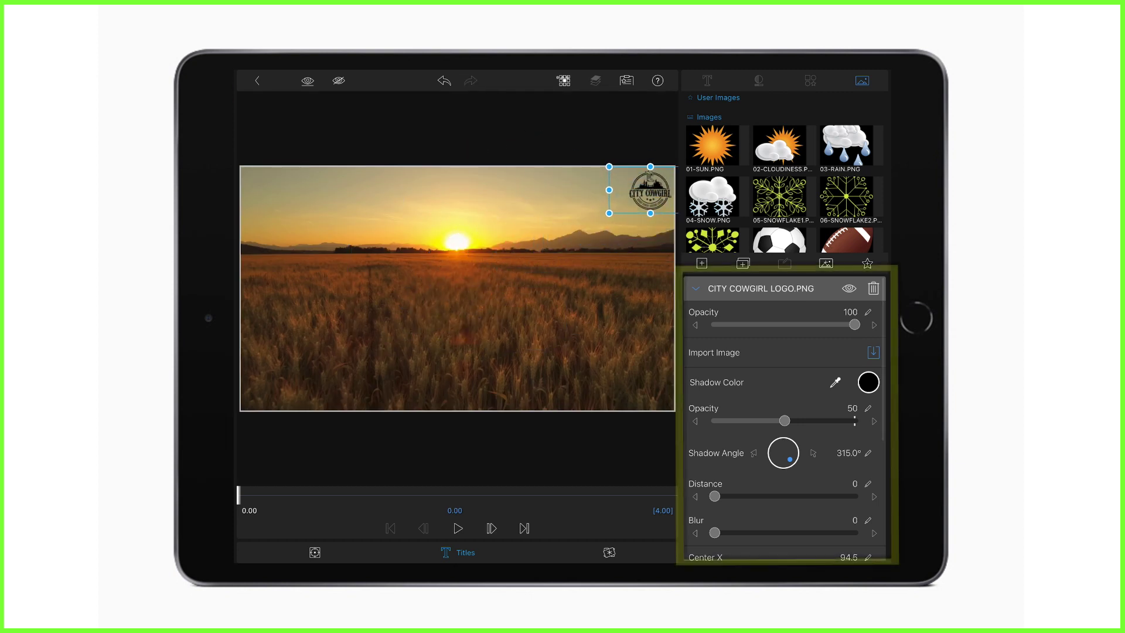
pyautogui.scroll(-3, 782, 414)
pyautogui.scroll(-3, 783, 413)
pyautogui.scroll(-3, 782, 413)
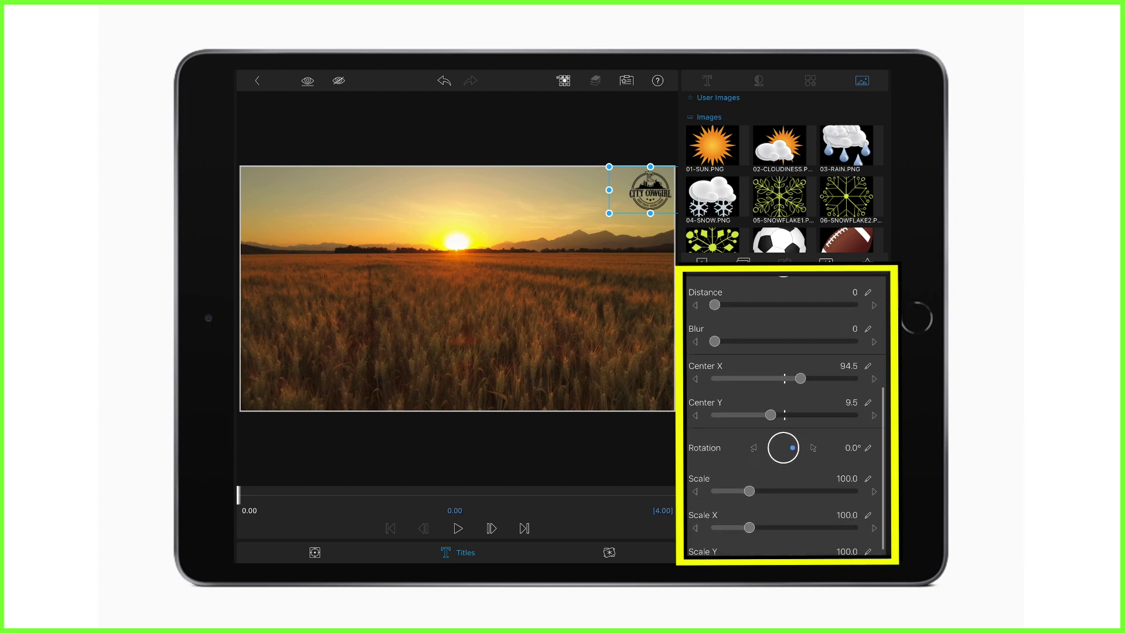
pyautogui.scroll(-2, 782, 413)
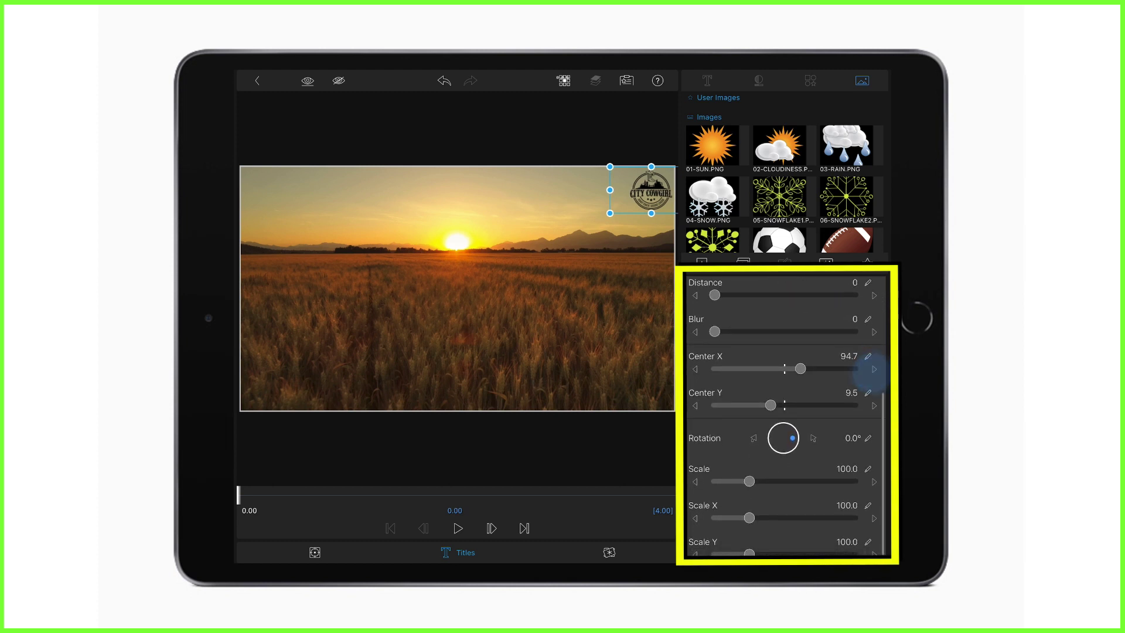
pyautogui.click(872, 369)
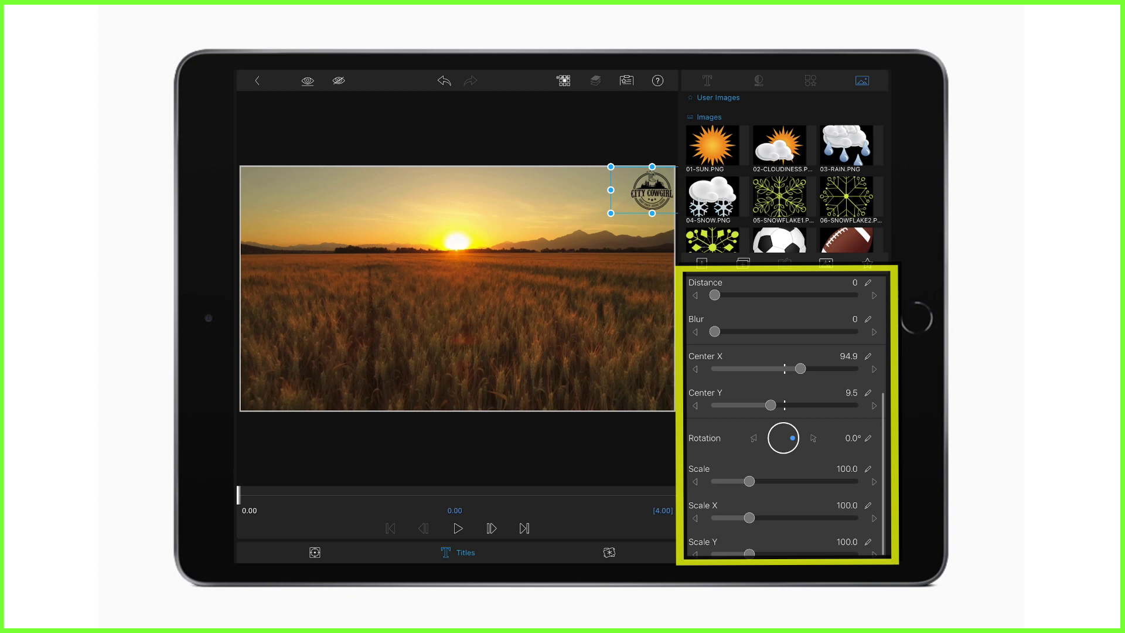
pyautogui.click(695, 405)
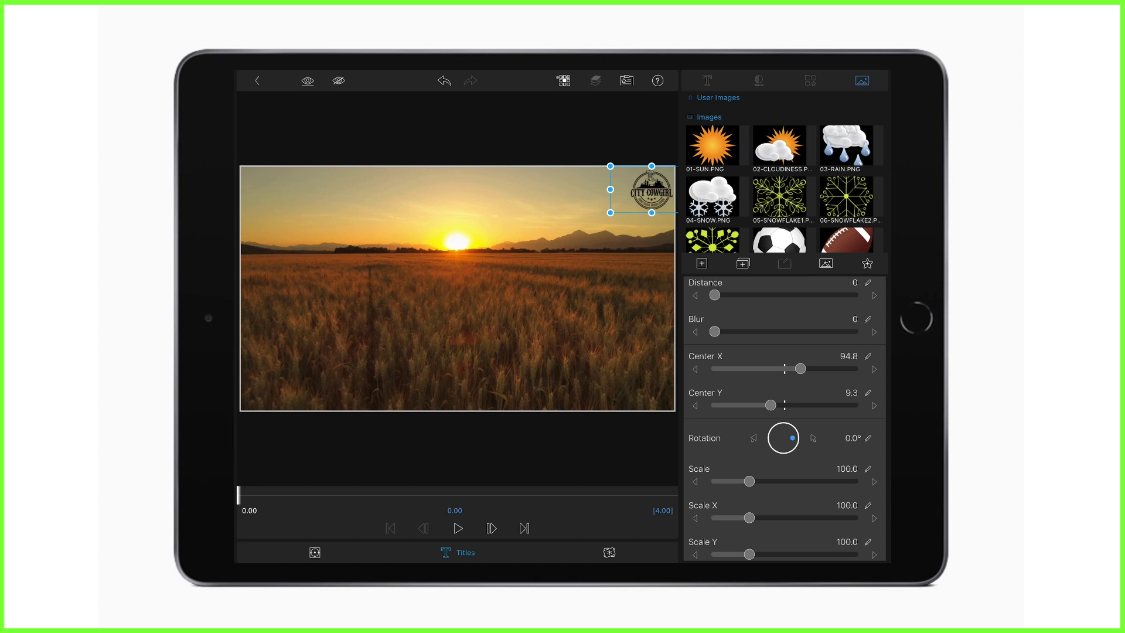
# Save the corner logo title as a user title preset named 'Watermark 16:9'.
pyautogui.click(866, 264)
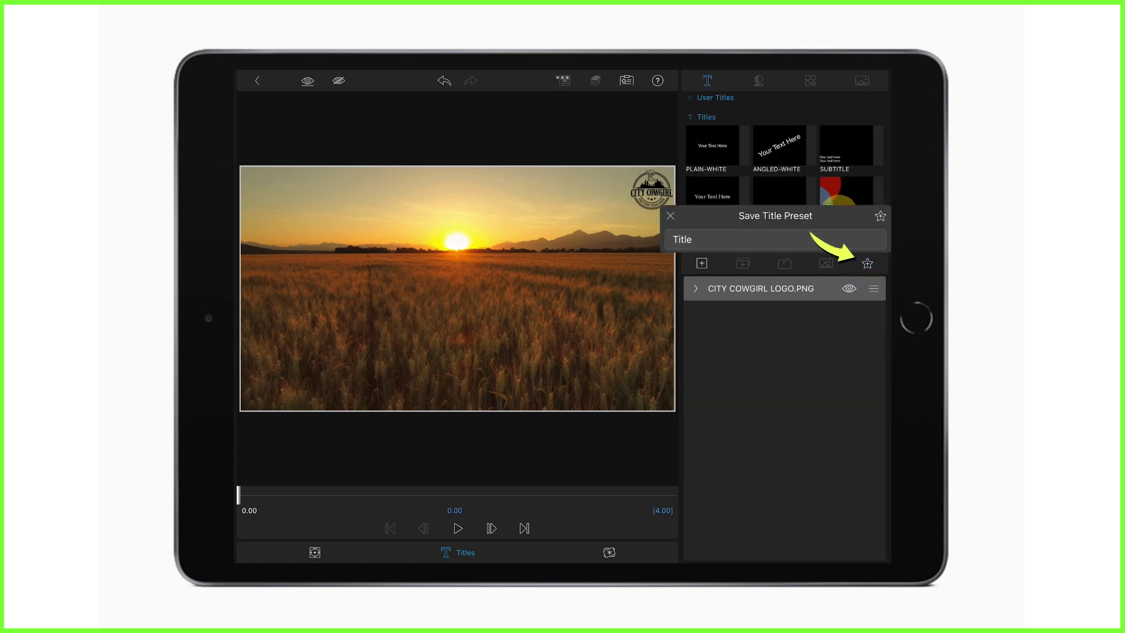
pyautogui.click(765, 240)
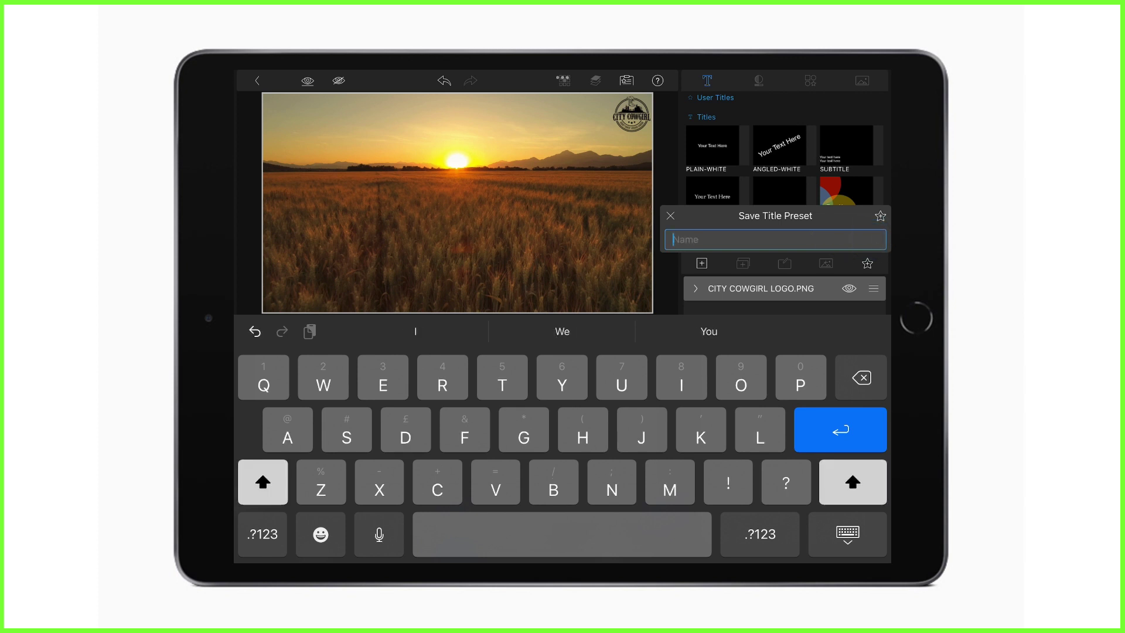
pyautogui.write('Wate')
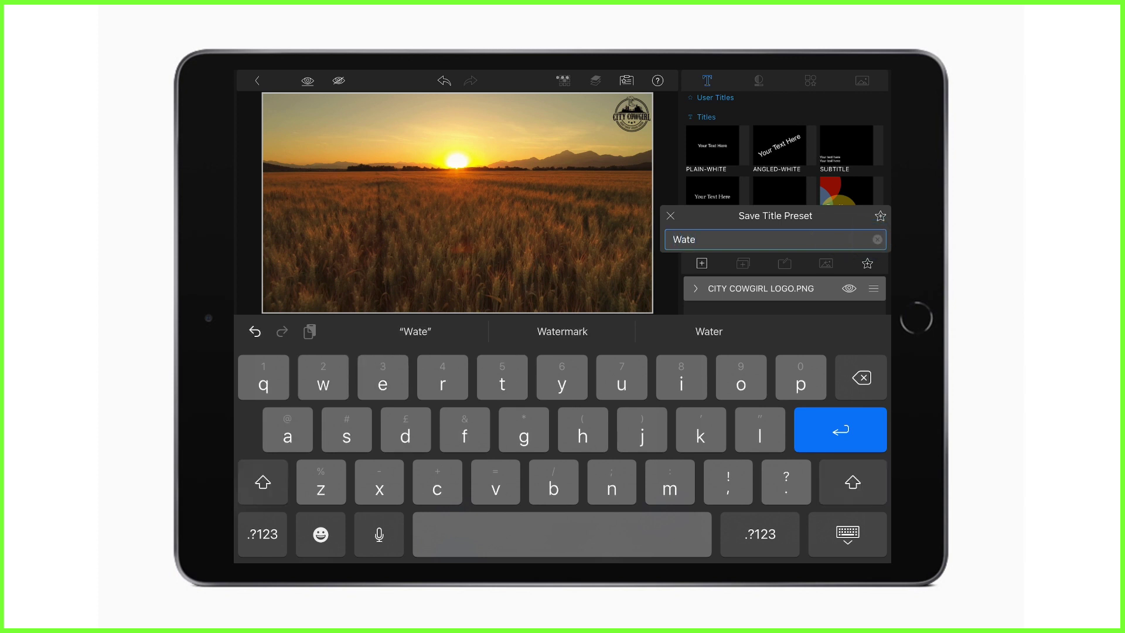
pyautogui.write('rmar')
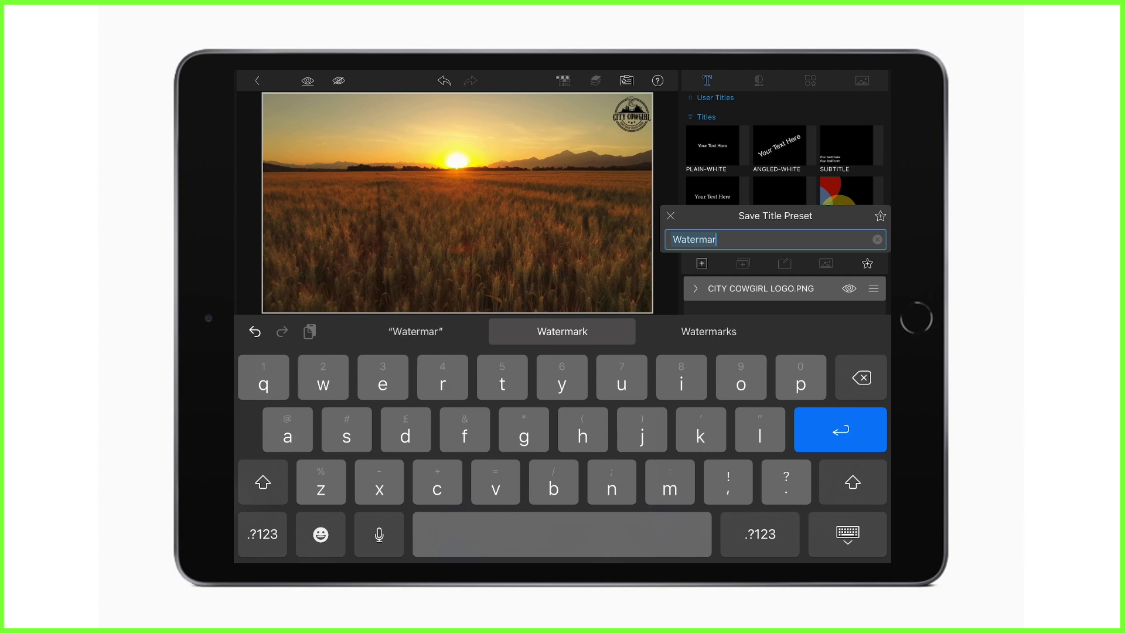
pyautogui.write('k')
pyautogui.click(759, 533)
pyautogui.write("'1")
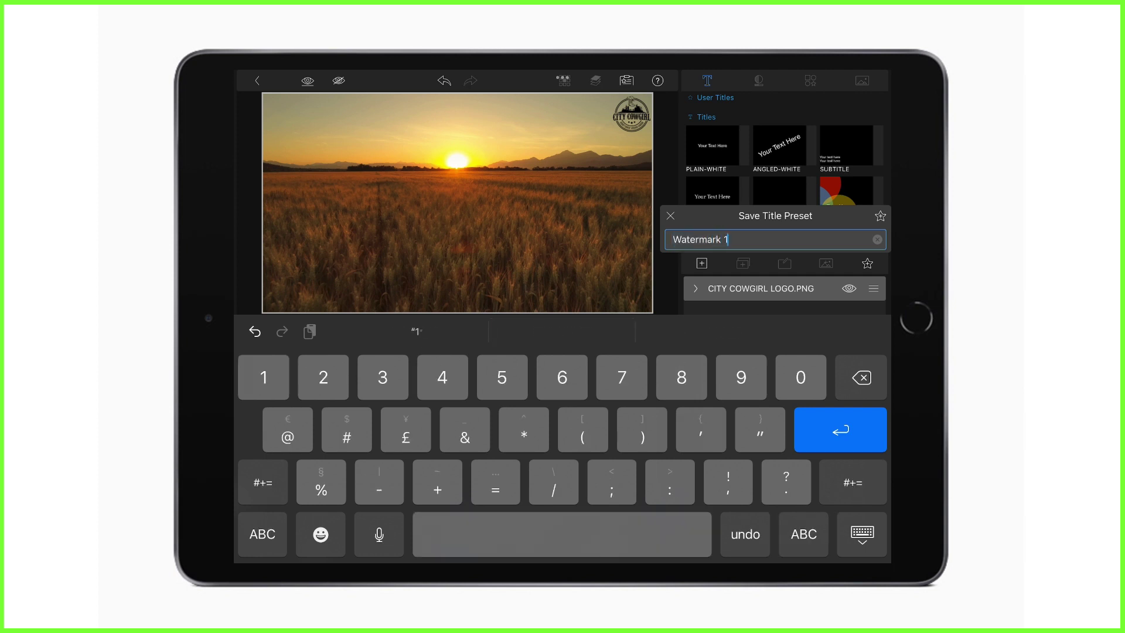
pyautogui.write('6:')
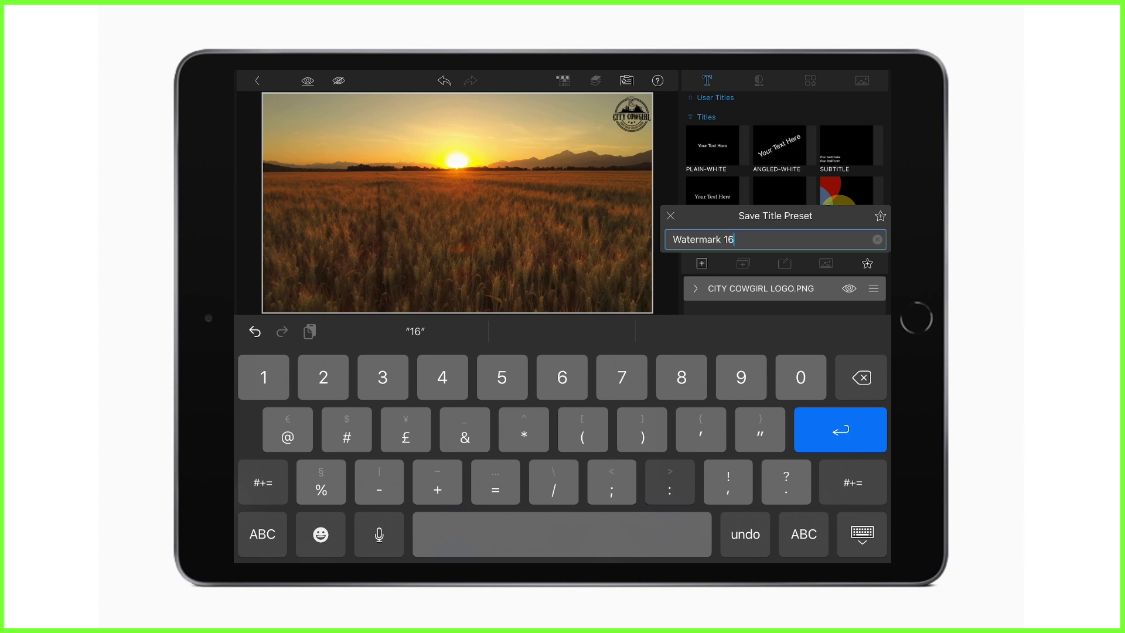
pyautogui.write('9')
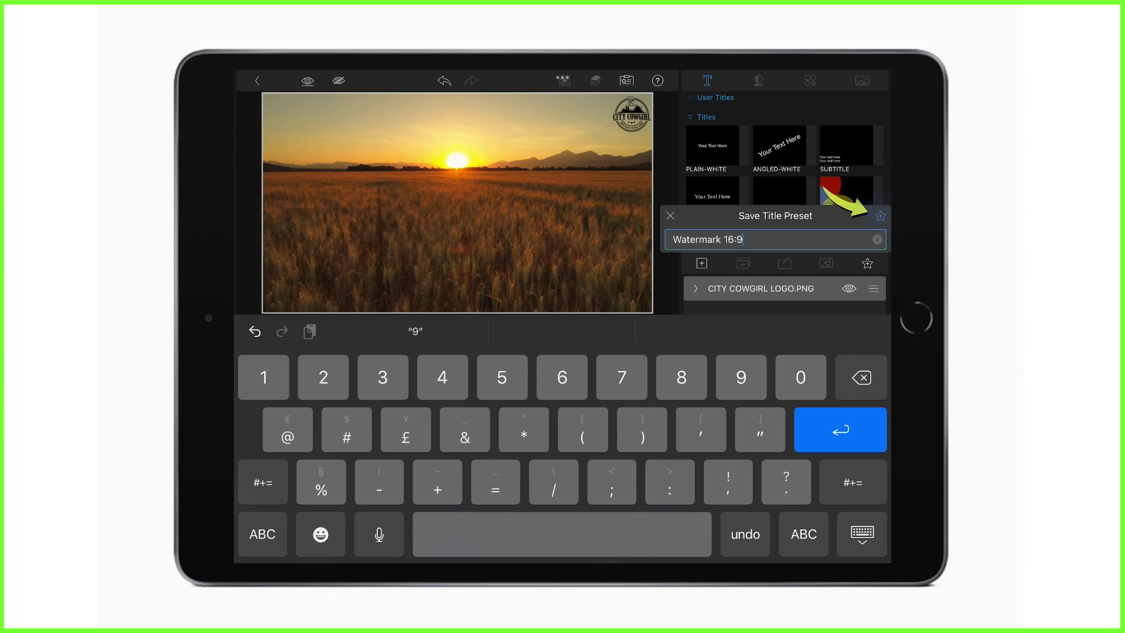
pyautogui.click(880, 216)
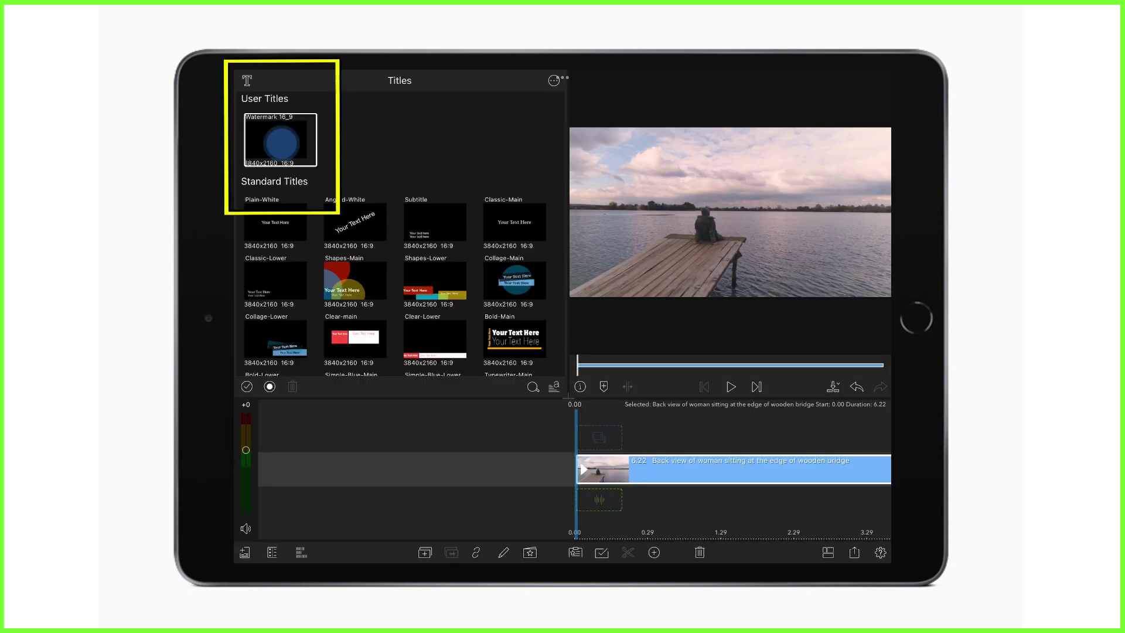
# Place the Watermark 16_9 title on the timeline and save a 'WATERMARK 1:1' preset.
pyautogui.moveTo(279, 139)
pyautogui.mouseDown()
pyautogui.moveTo(421, 211)
pyautogui.moveTo(606, 433)
pyautogui.mouseUp()
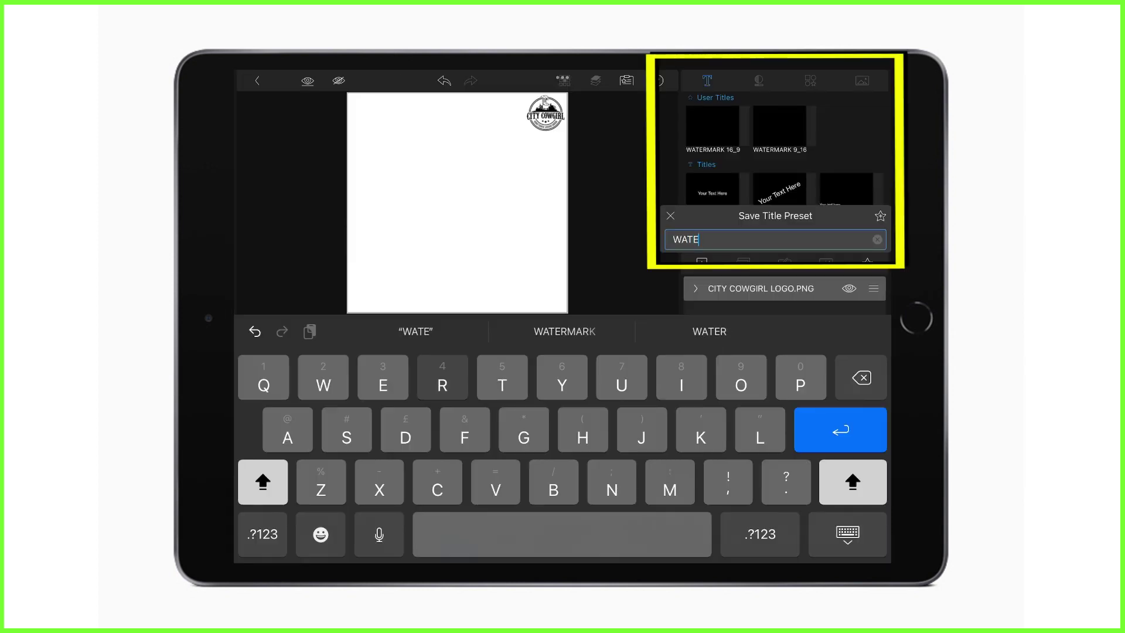
pyautogui.write('RMARK ')
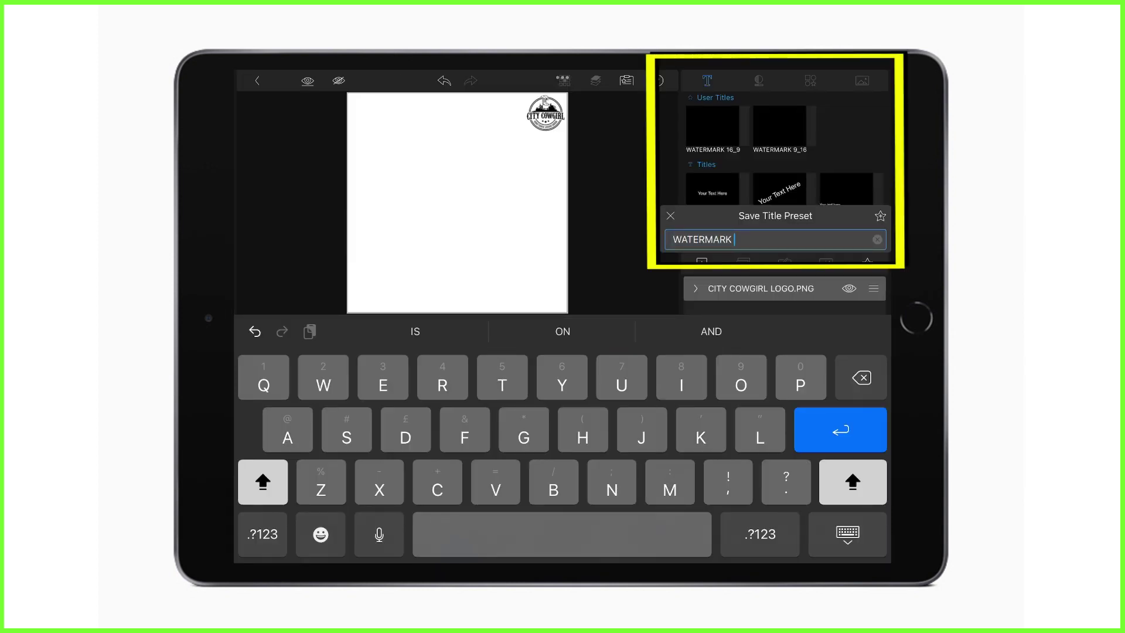
pyautogui.write('1:1')
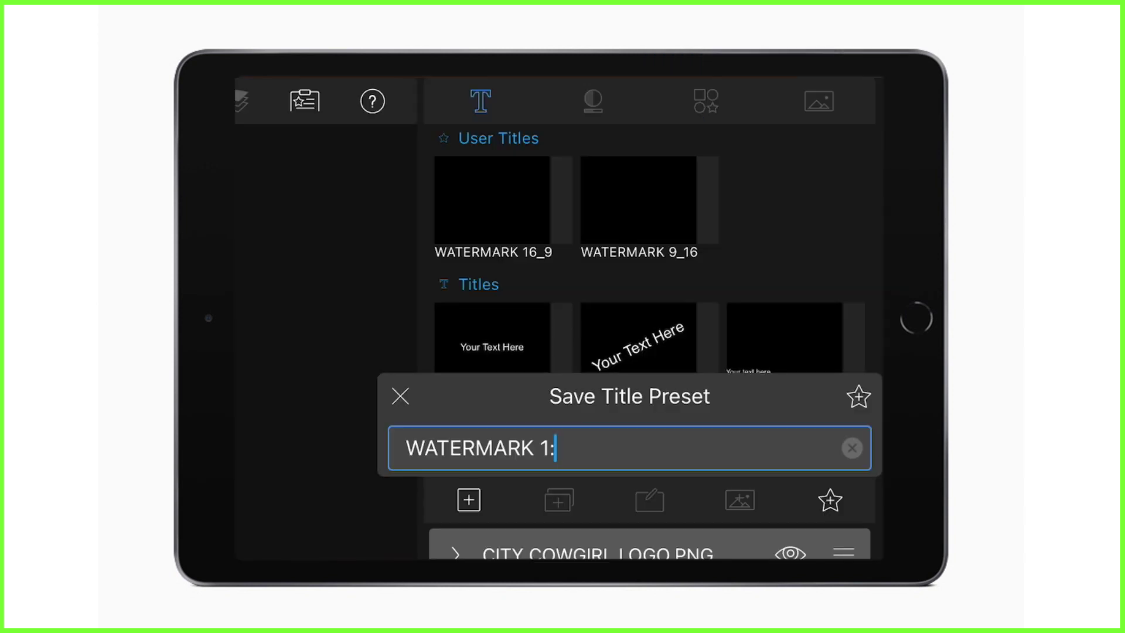
pyautogui.press('Return')
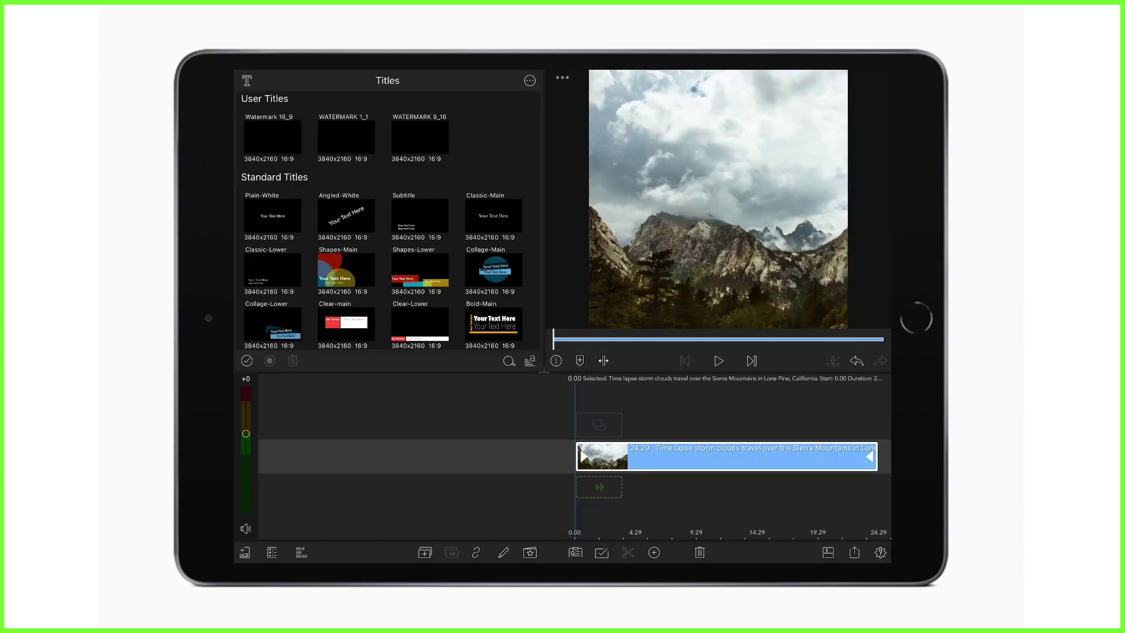
# Add the WATERMARK 1_1 title at the very start of the timeline (0.00).
pyautogui.moveTo(347, 136)
pyautogui.mouseDown()
pyautogui.moveTo(598, 414)
pyautogui.moveTo(875, 440)
pyautogui.mouseUp()
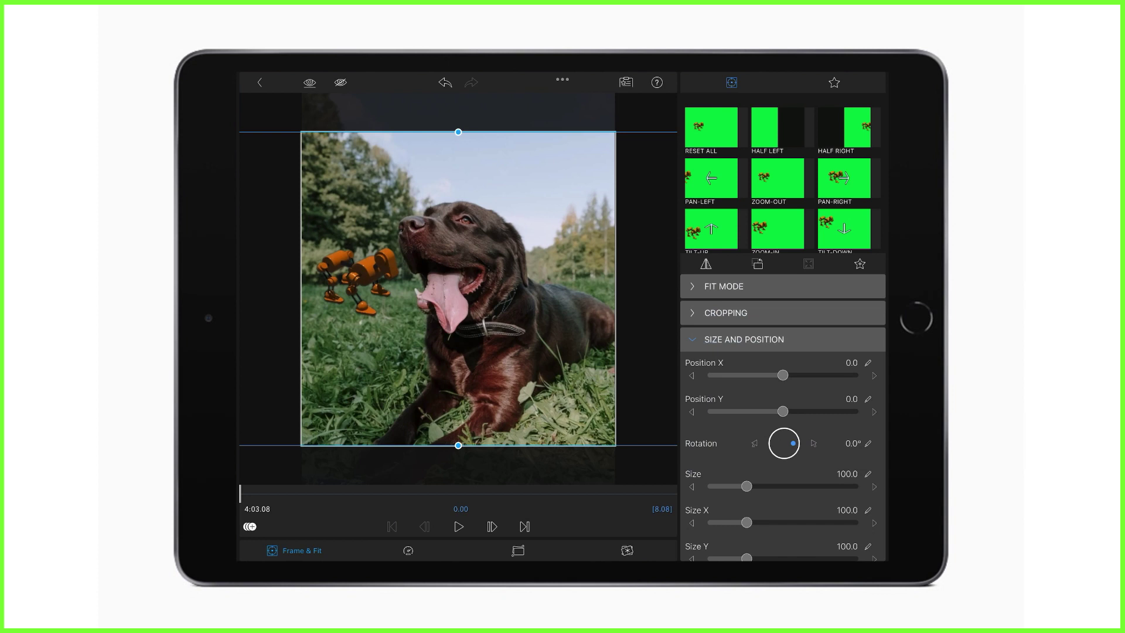
# Apply the saved WATERMARK (VIDEO) frame preset to the overlay.
pyautogui.click(834, 82)
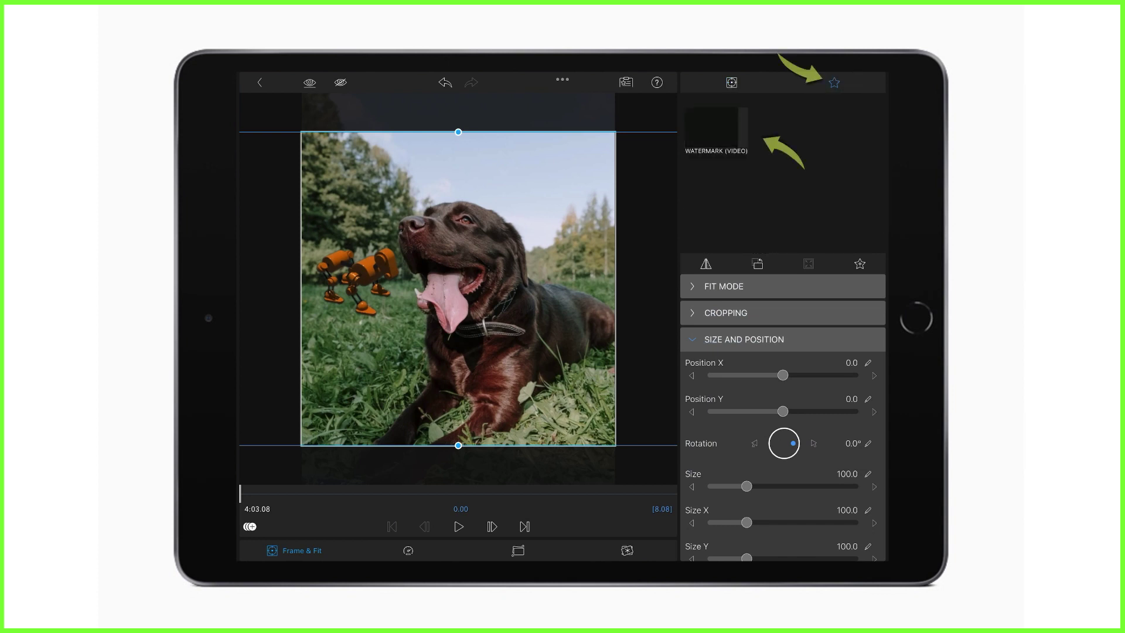
pyautogui.click(716, 129)
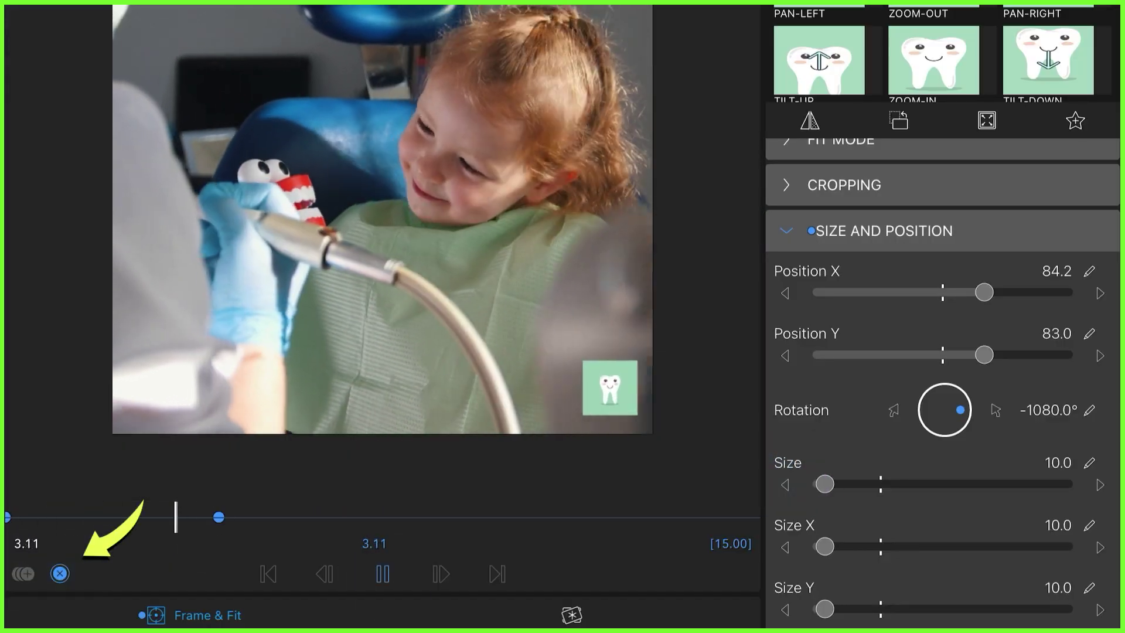
# Keyframe a further rotation on the tooth logo overlay and play back to preview.
pyautogui.click(60, 573)
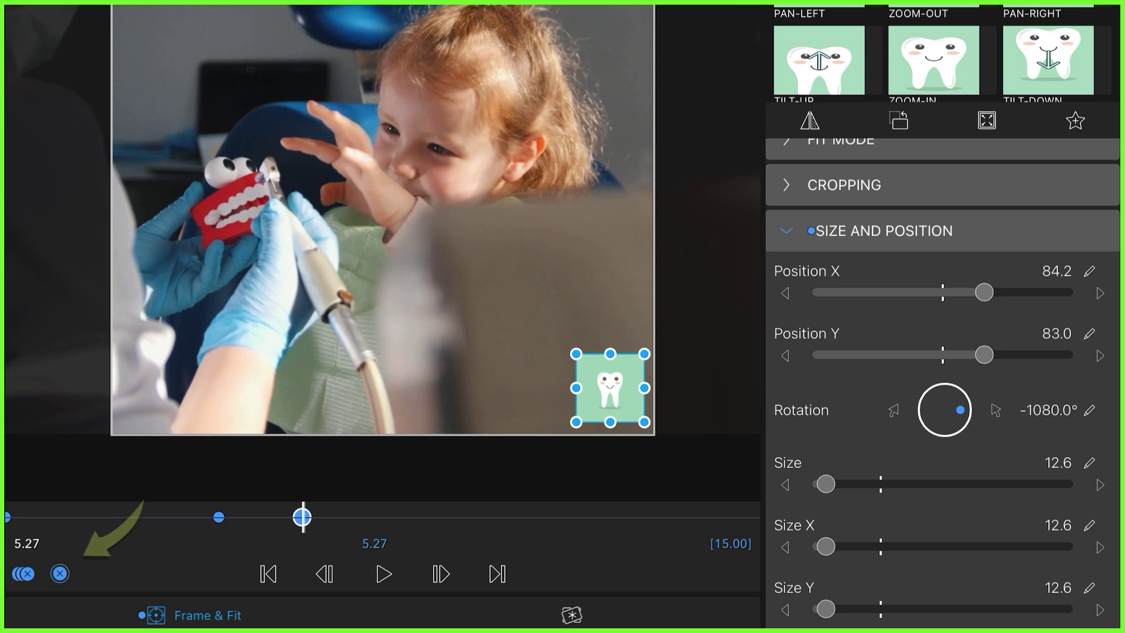
pyautogui.moveTo(962, 414)
pyautogui.mouseDown()
pyautogui.moveTo(1028, 109)
pyautogui.moveTo(1027, 123)
pyautogui.mouseUp()
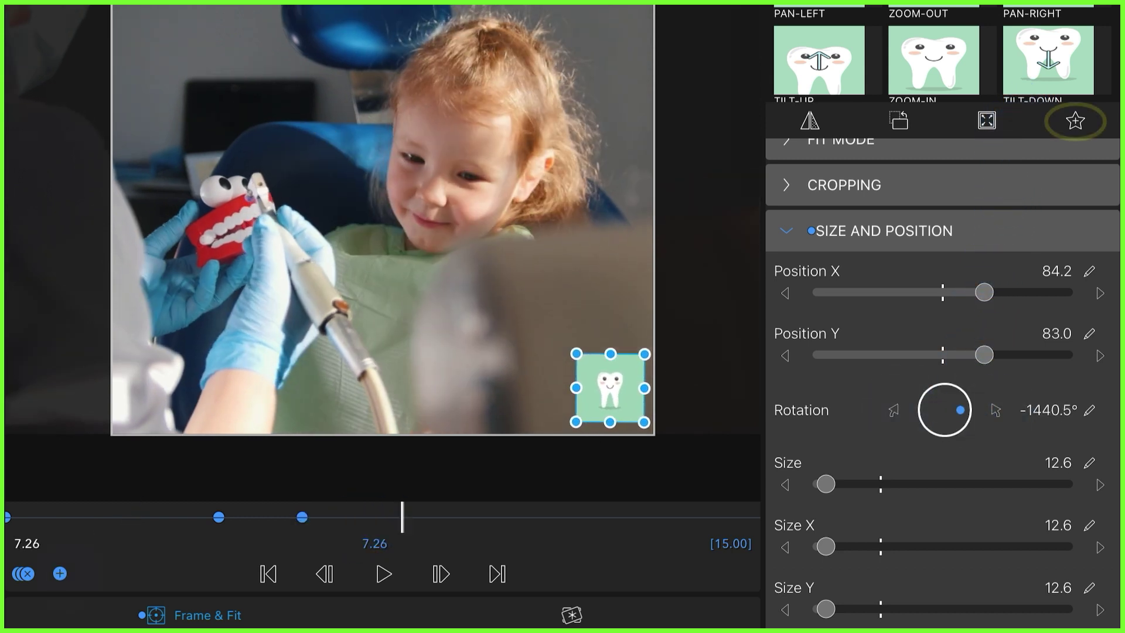
pyautogui.click(378, 573)
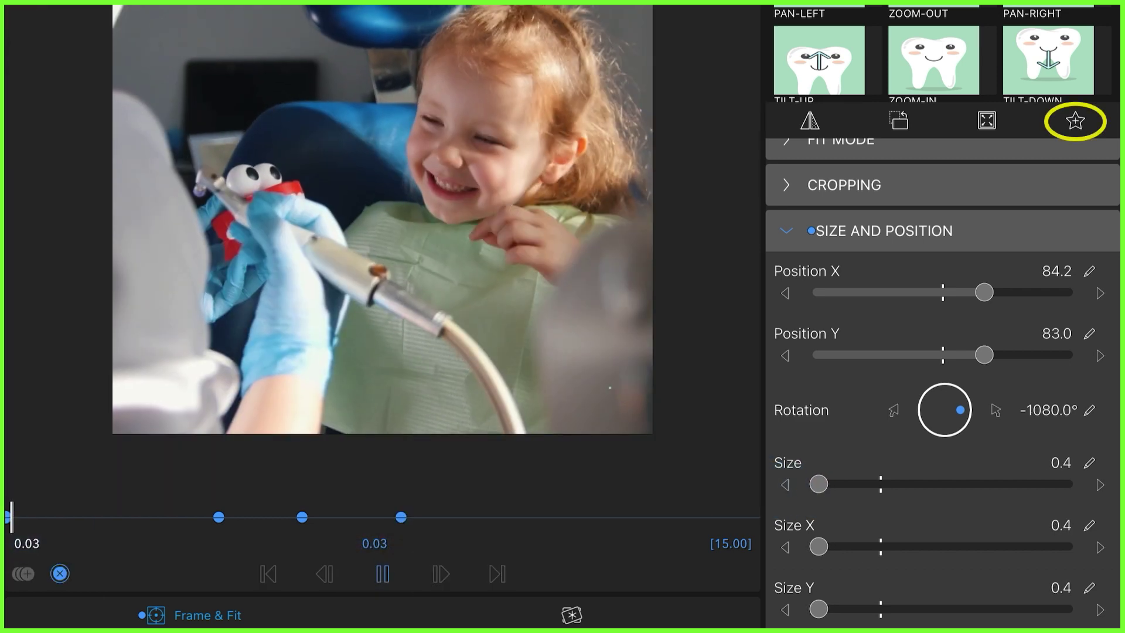